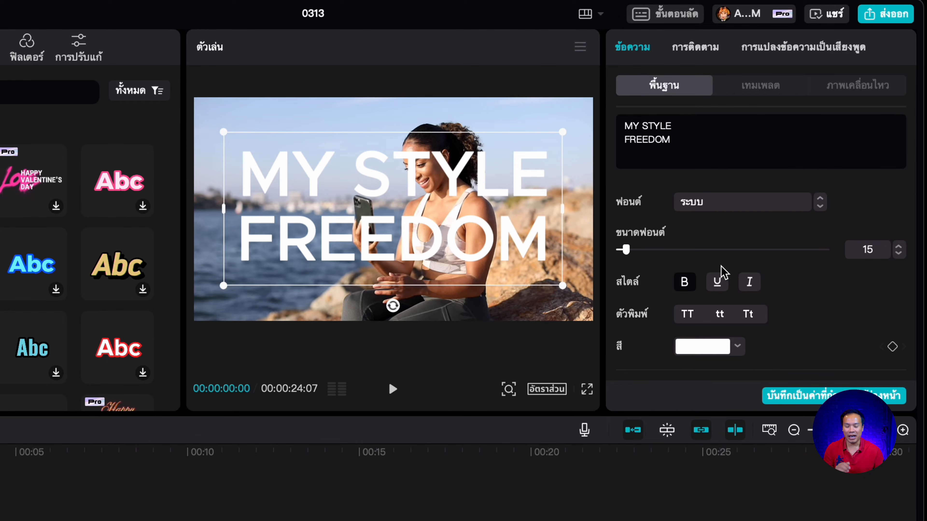
# - Add a shadow with 42% opacity and 19% blur to the title, and extend the title clip to the video's end
pyautogui.scroll(-5, 721, 272)
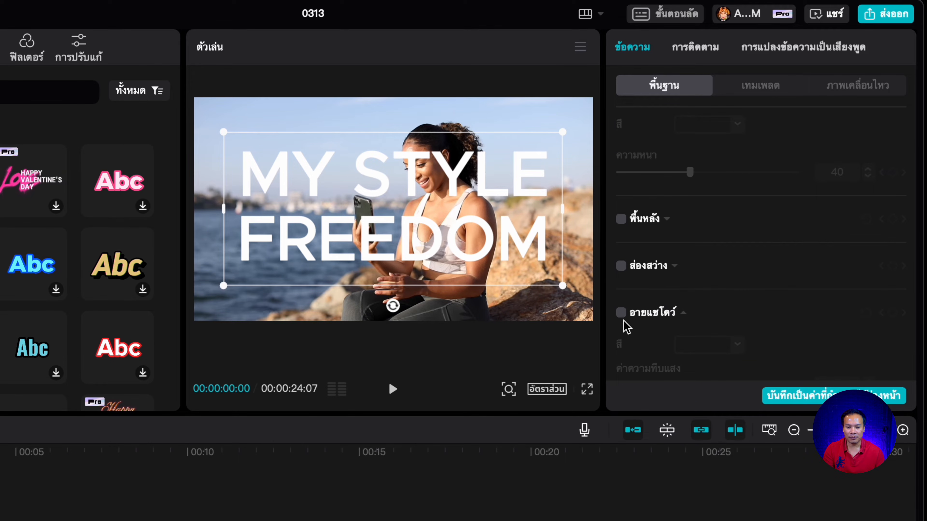
pyautogui.click(620, 312)
pyautogui.scroll(-4, 701, 328)
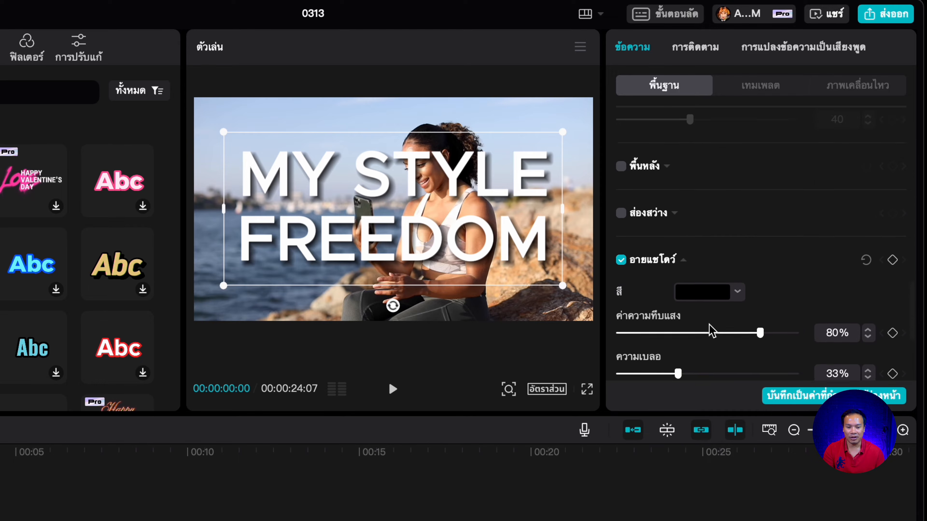
pyautogui.moveTo(753, 317); pyautogui.dragTo(694, 317)
pyautogui.moveTo(680, 356); pyautogui.dragTo(654, 359)
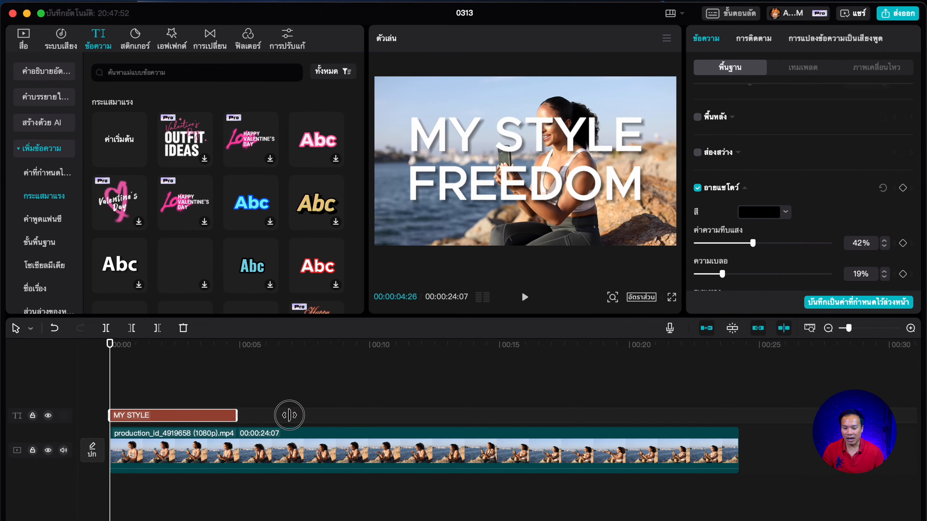
pyautogui.moveTo(290, 415); pyautogui.dragTo(736, 408)
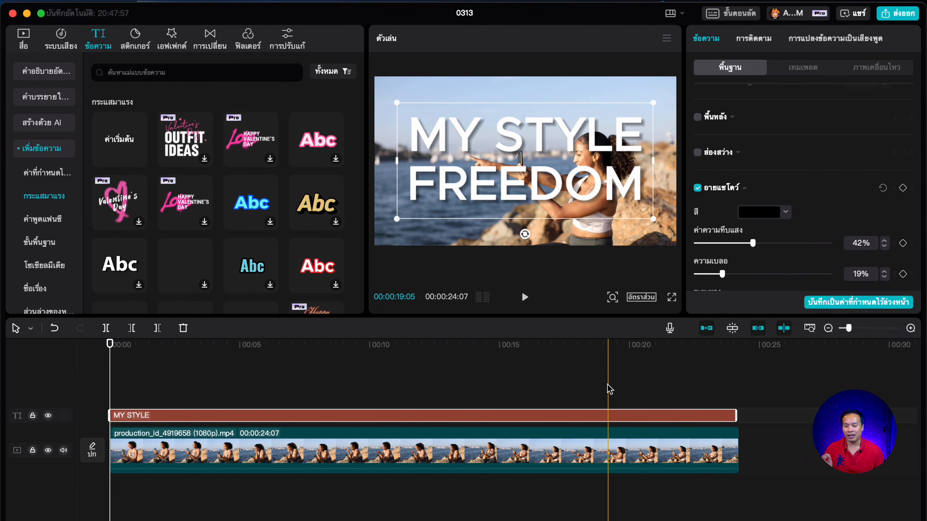
# - Copy the video clip and paste the duplicate at the start of the timeline, on a track above the original
pyautogui.click(202, 448)
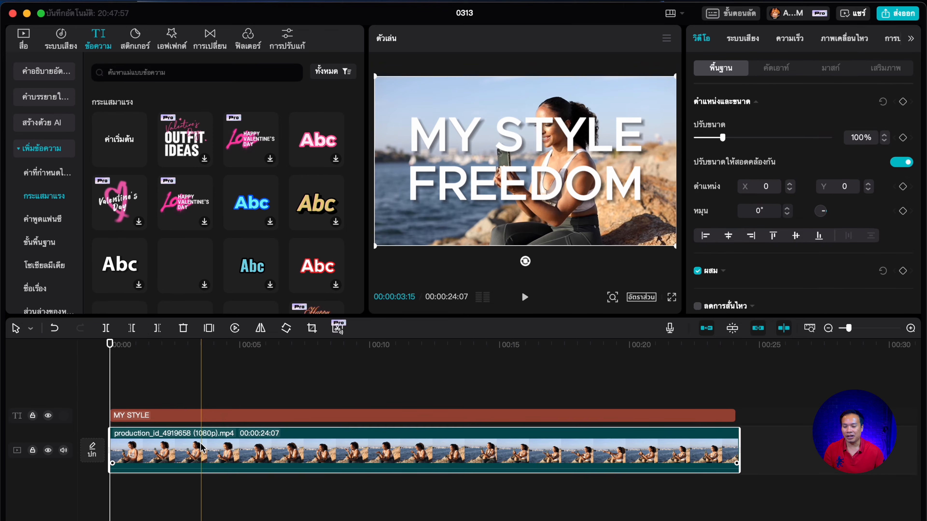
pyautogui.rightClick(157, 447)
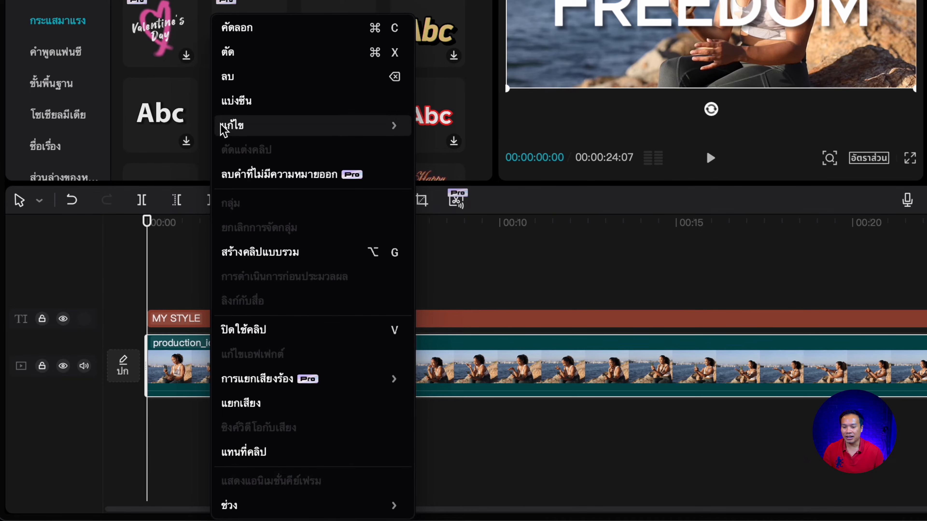
pyautogui.click(241, 28)
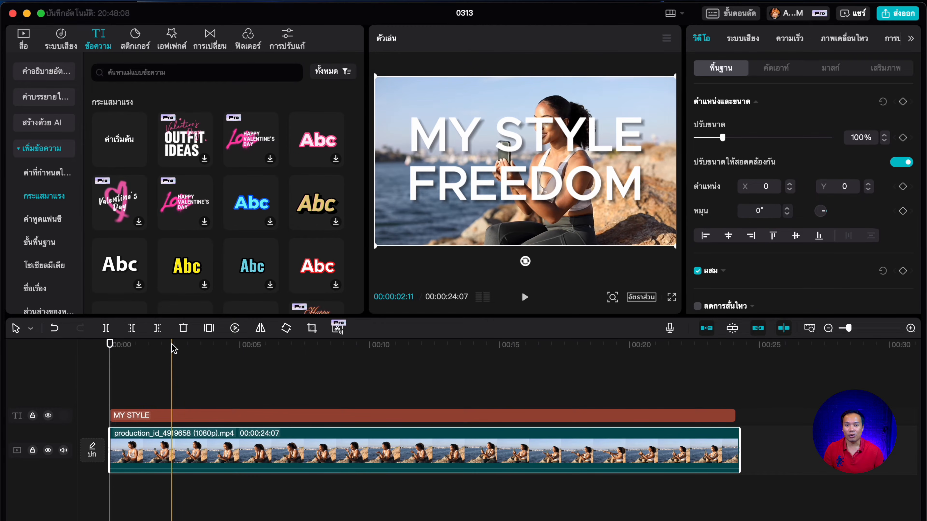
pyautogui.click(166, 368)
pyautogui.click(89, 377)
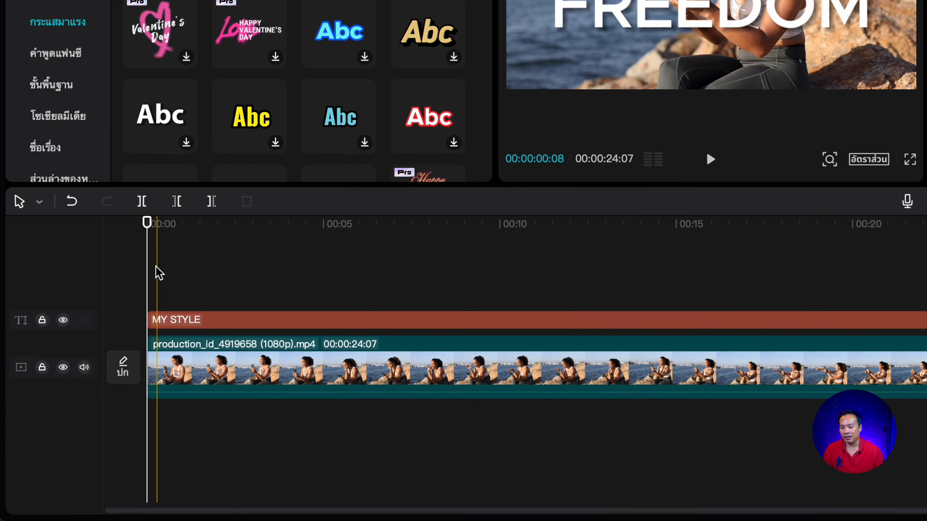
pyautogui.rightClick(117, 379)
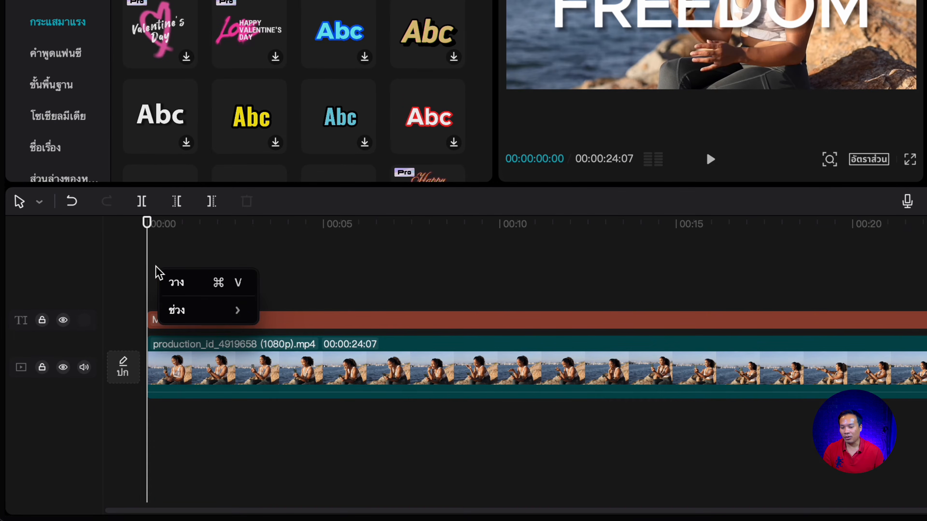
pyautogui.click(168, 285)
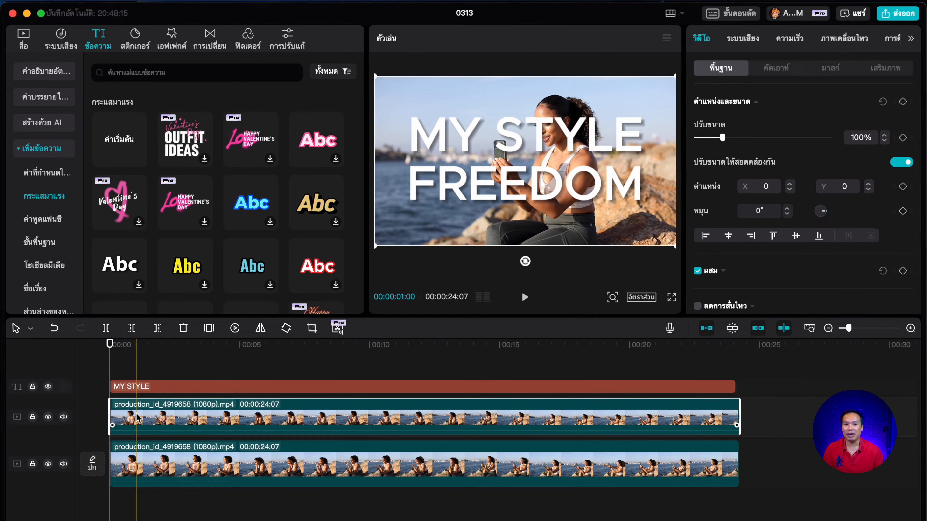
# - Extend the end of the title clip slightly past the video clips, to 00:00:24:08
pyautogui.click(723, 386)
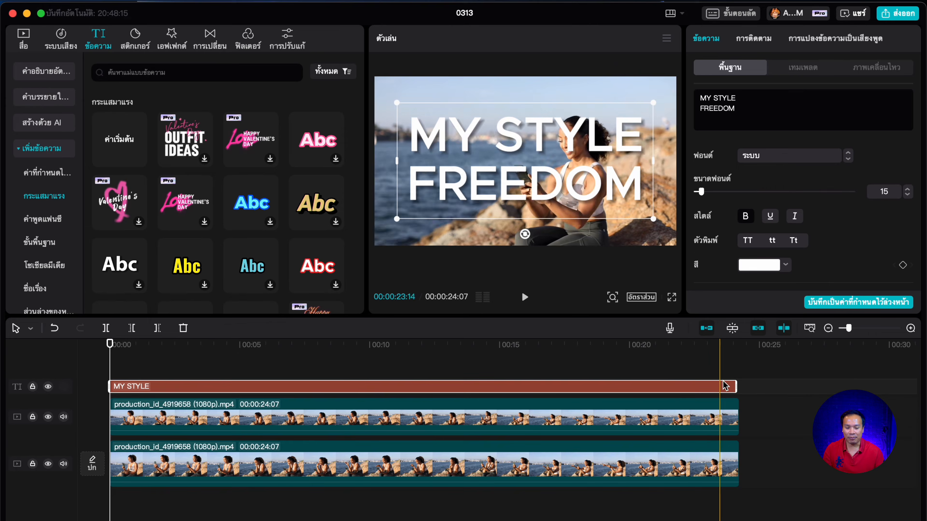
pyautogui.moveTo(735, 385); pyautogui.dragTo(741, 385)
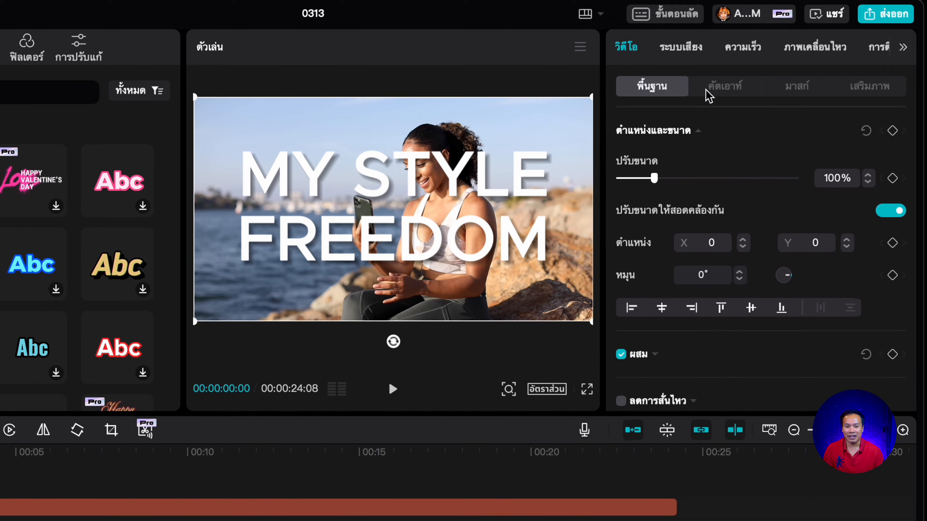
# - Apply automatic cutout to the upper video clip to isolate the woman from the background
pyautogui.click(720, 91)
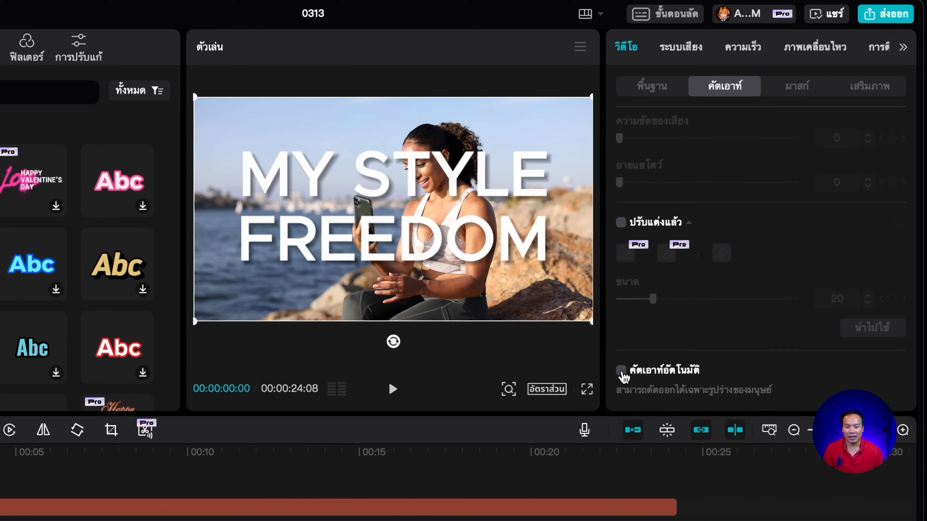
pyautogui.click(621, 371)
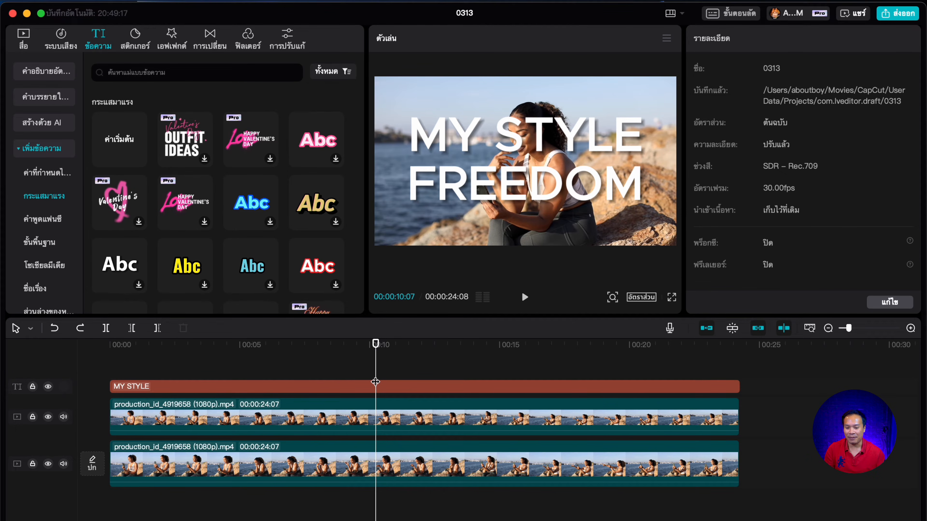
# - Check the basic settings of the upper video clip and of the title clip for layer options
pyautogui.click(573, 216)
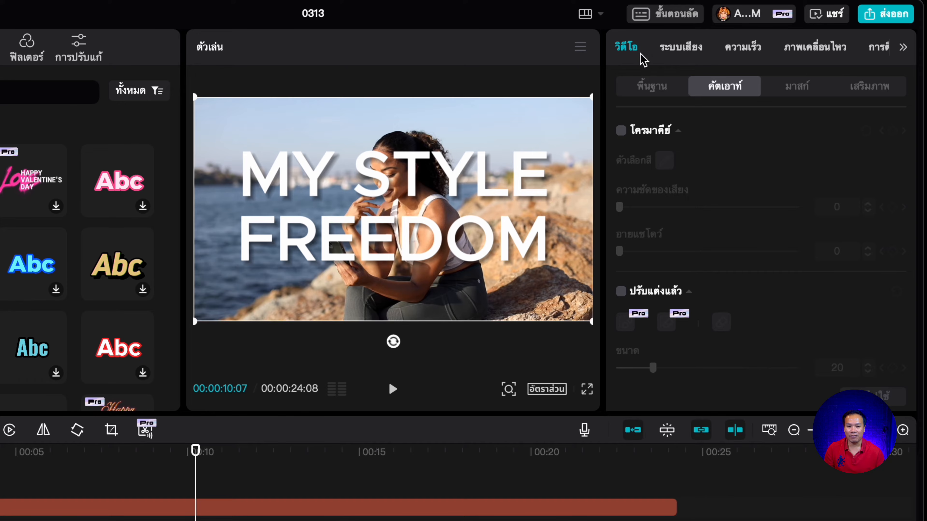
pyautogui.click(658, 92)
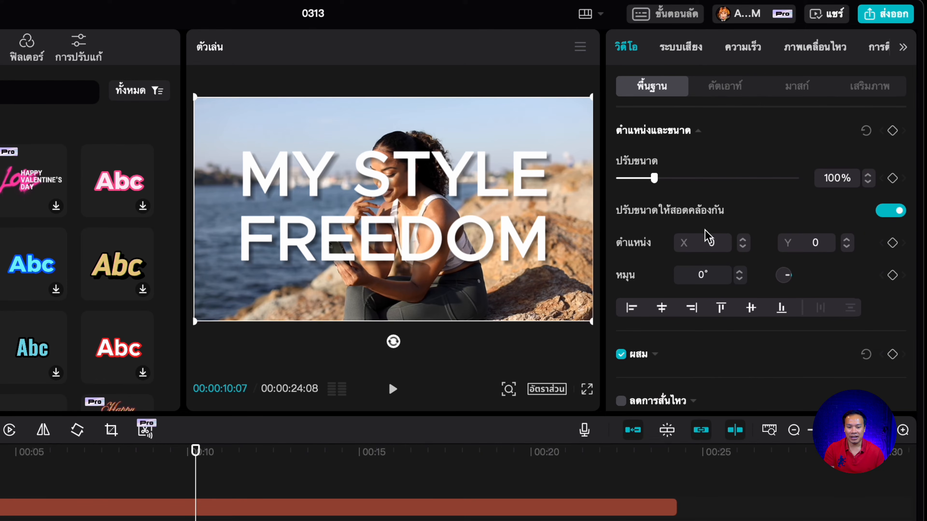
pyautogui.scroll(-10, 708, 234)
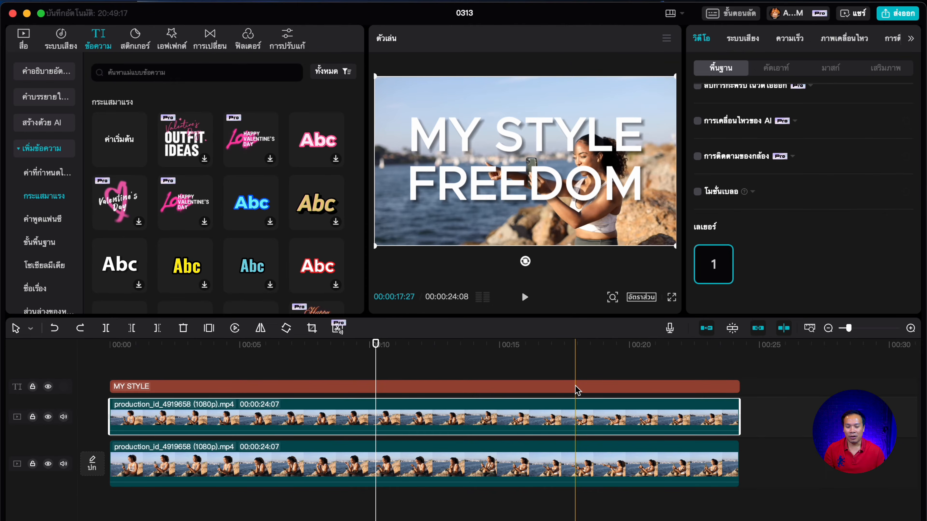
pyautogui.click(576, 387)
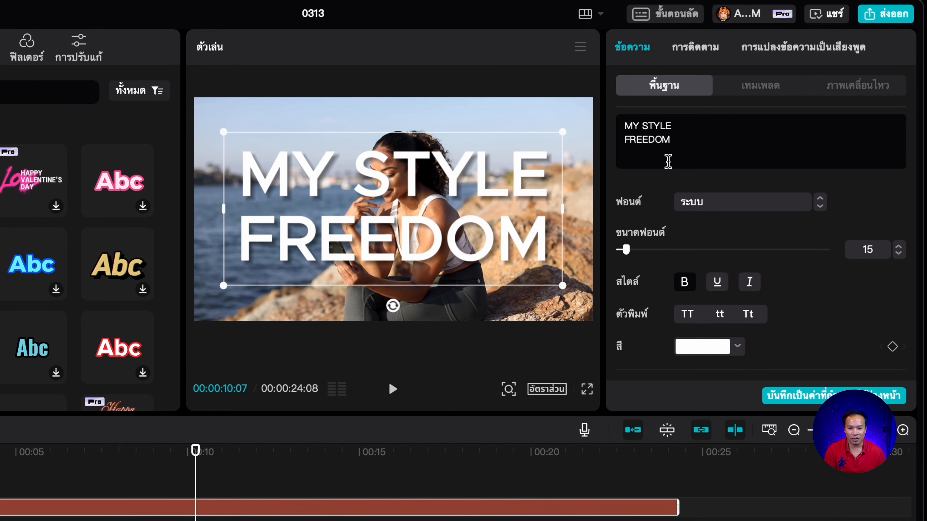
pyautogui.scroll(-2, 727, 225)
pyautogui.scroll(-8, 662, 295)
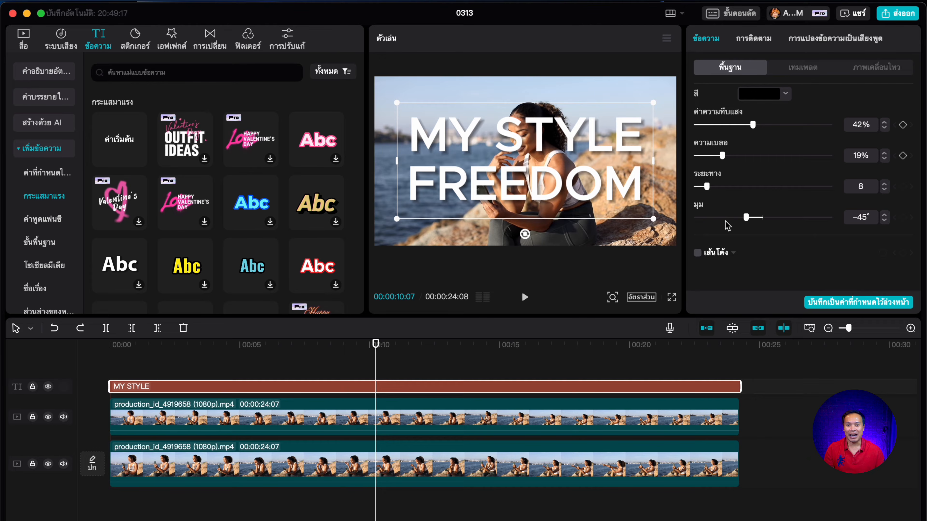
# - Convert the MY STYLE FREEDOM title into a compound clip and set its layer to 1, behind the woman
pyautogui.rightClick(359, 386)
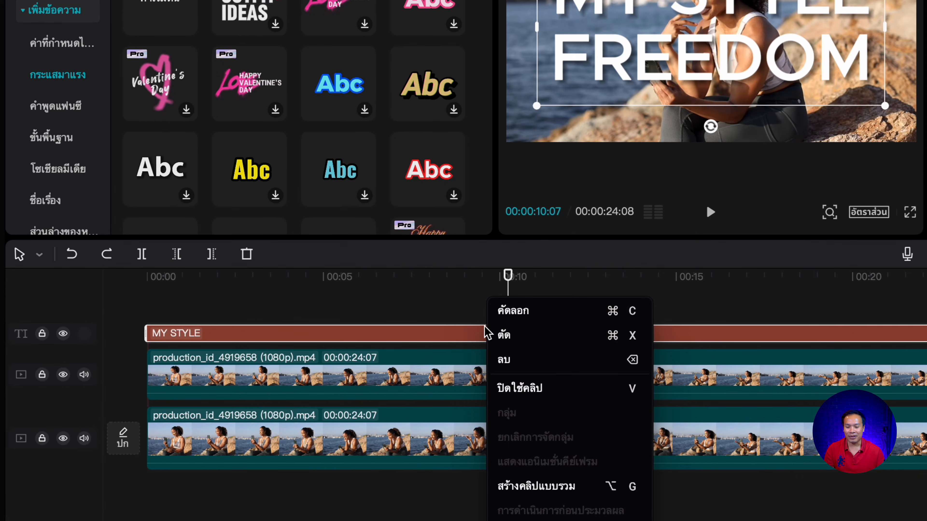
pyautogui.click(544, 489)
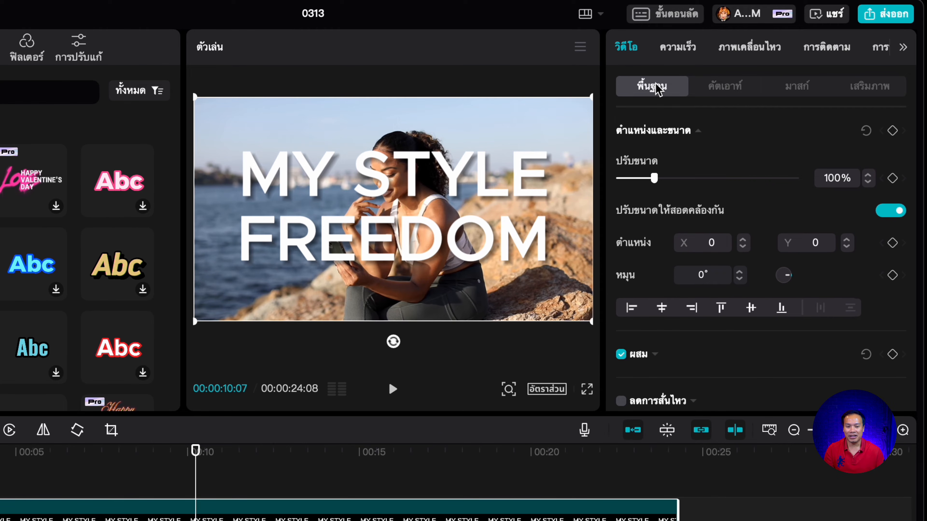
pyautogui.scroll(-5, 668, 155)
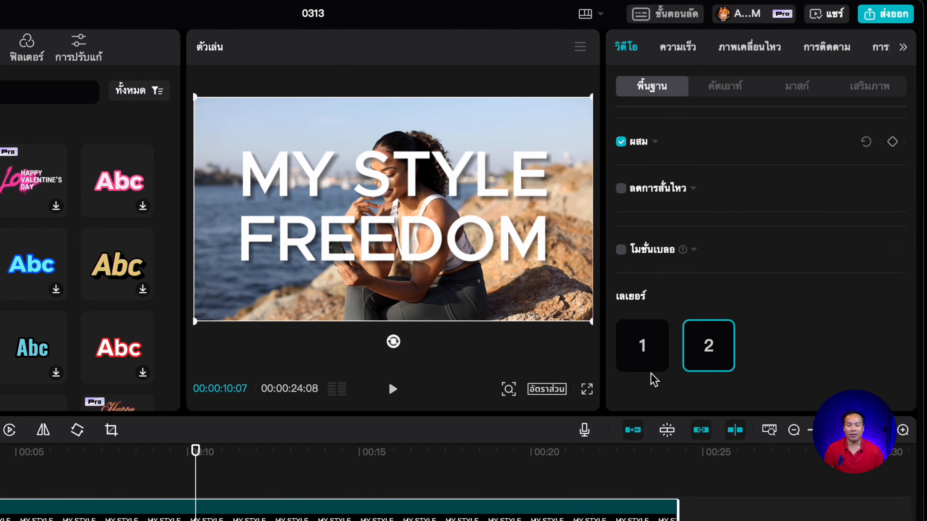
pyautogui.click(645, 364)
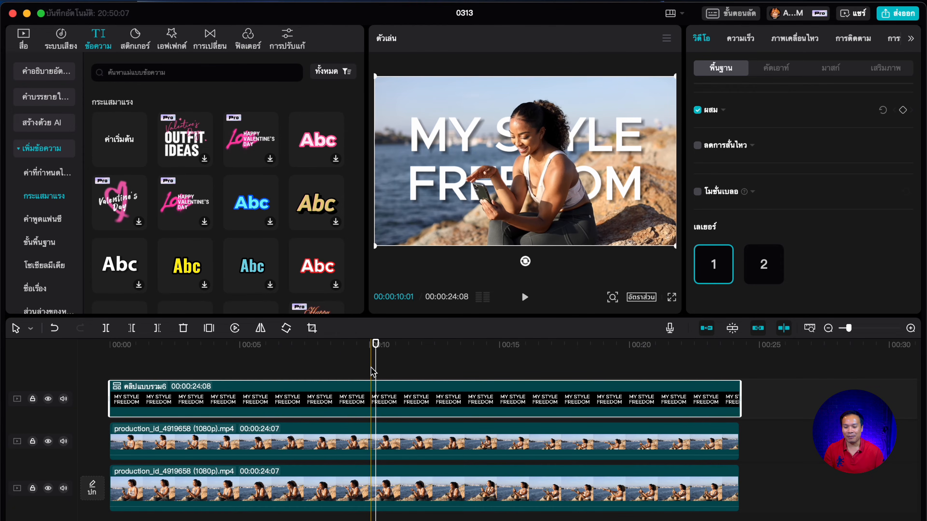
# - Apply the Kira Magic entrance animation to the compound title clip
pyautogui.moveTo(376, 373); pyautogui.dragTo(276, 378)
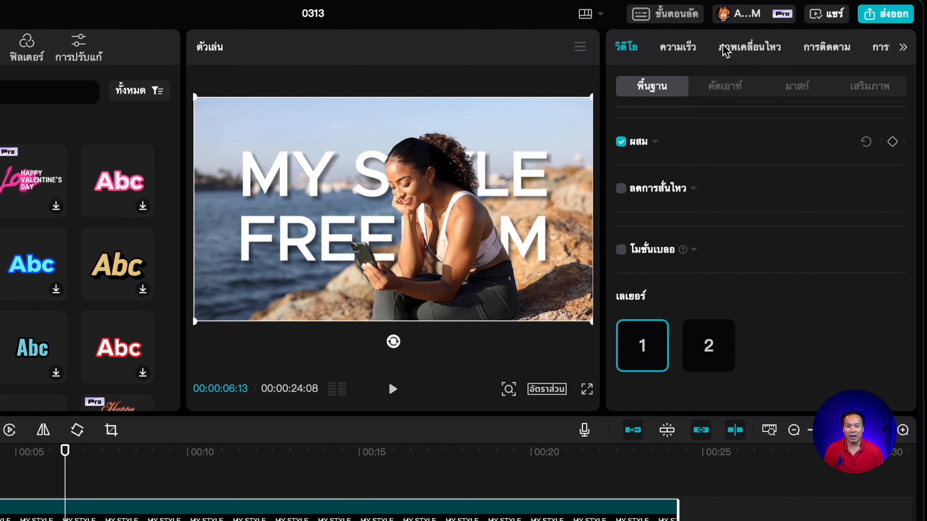
pyautogui.click(746, 54)
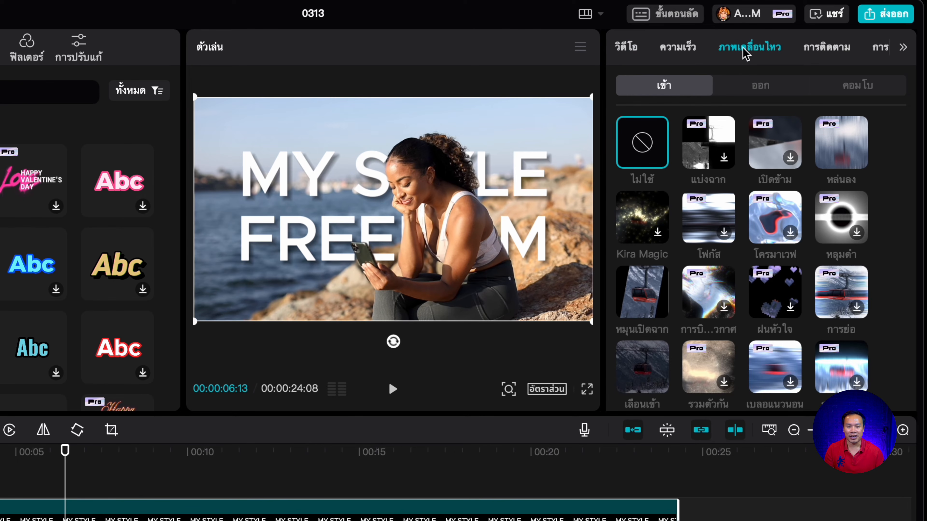
pyautogui.click(640, 226)
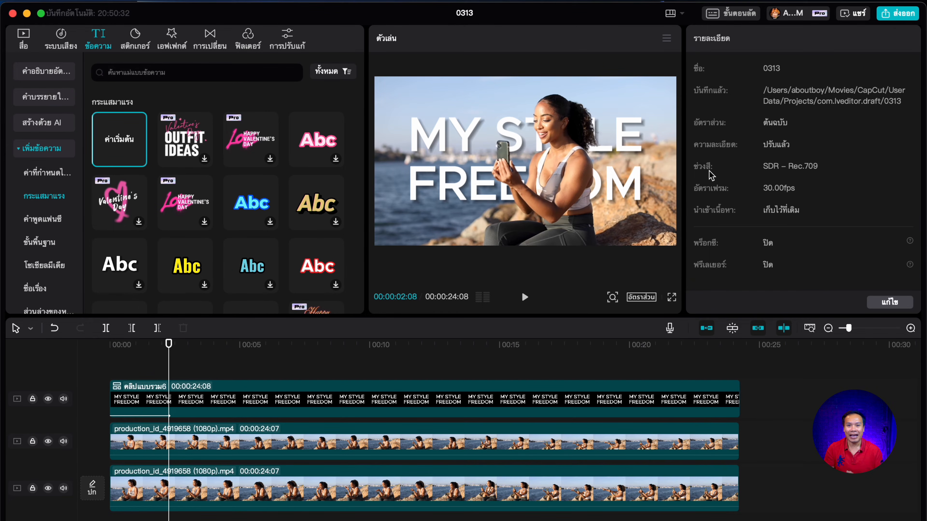
# - Dissolve the compound title clip back into an editable text clip
pyautogui.click(338, 389)
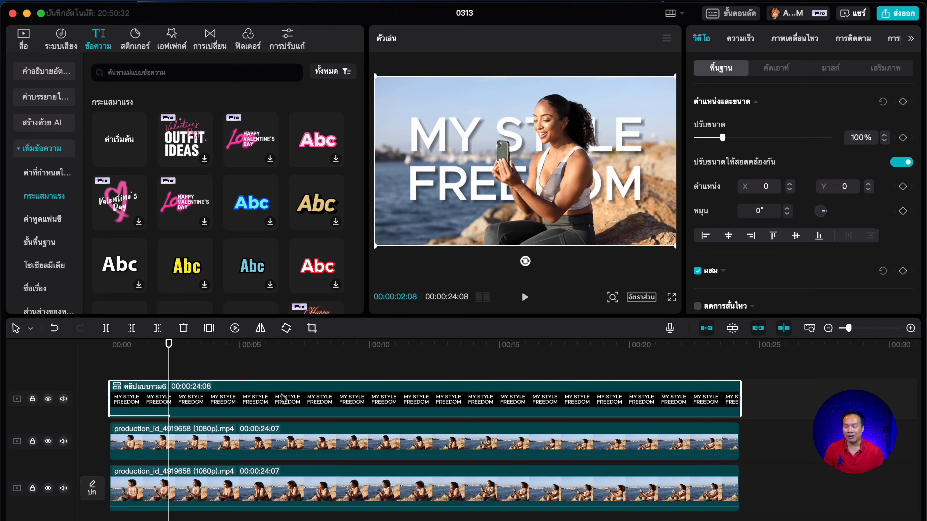
pyautogui.rightClick(281, 398)
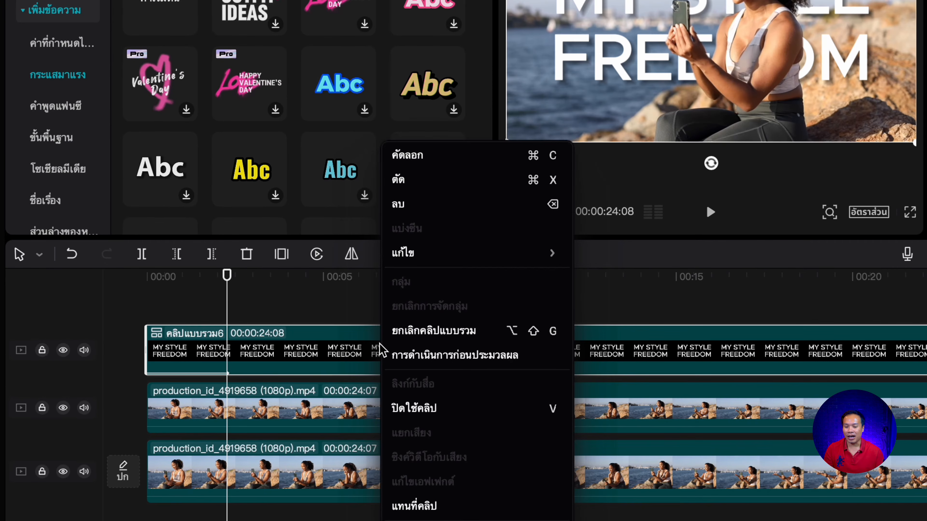
pyautogui.click(470, 340)
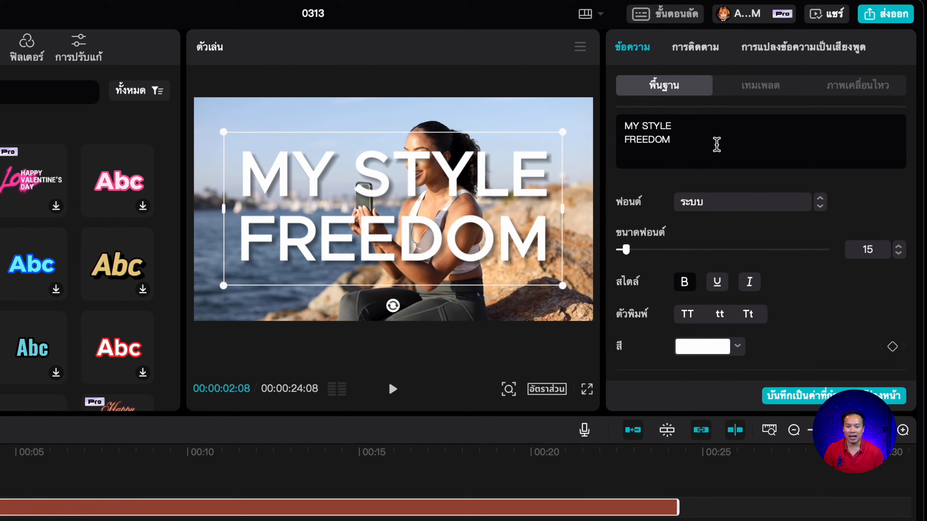
# - Replace the title's second line, FREEDOM, with 2024
pyautogui.moveTo(717, 144); pyautogui.dragTo(597, 141)
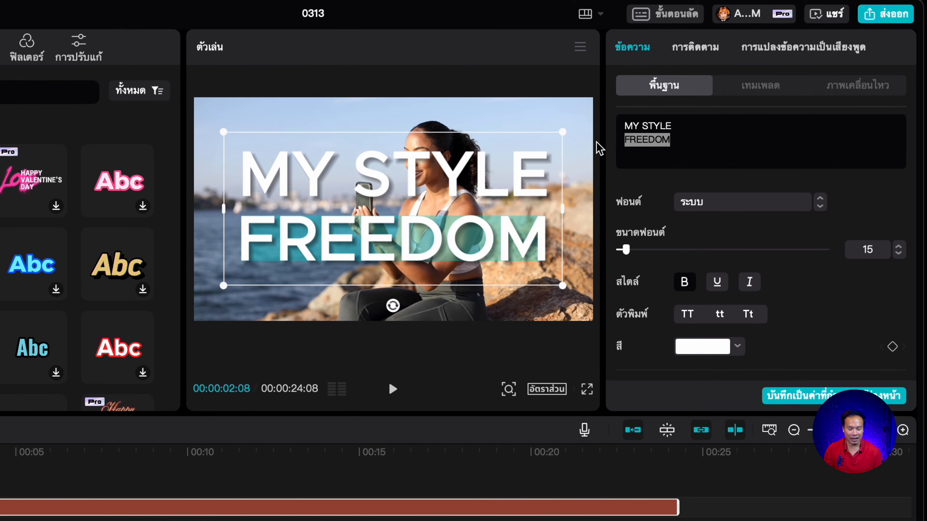
pyautogui.write('2024')
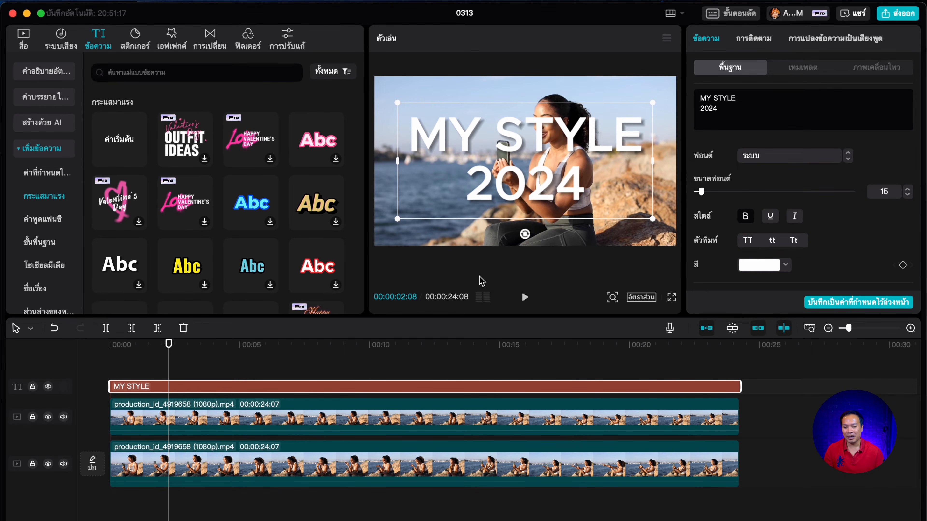
# - Convert the MY STYLE 2024 title into a compound clip and place it behind the woman on layer 1
pyautogui.rightClick(356, 387)
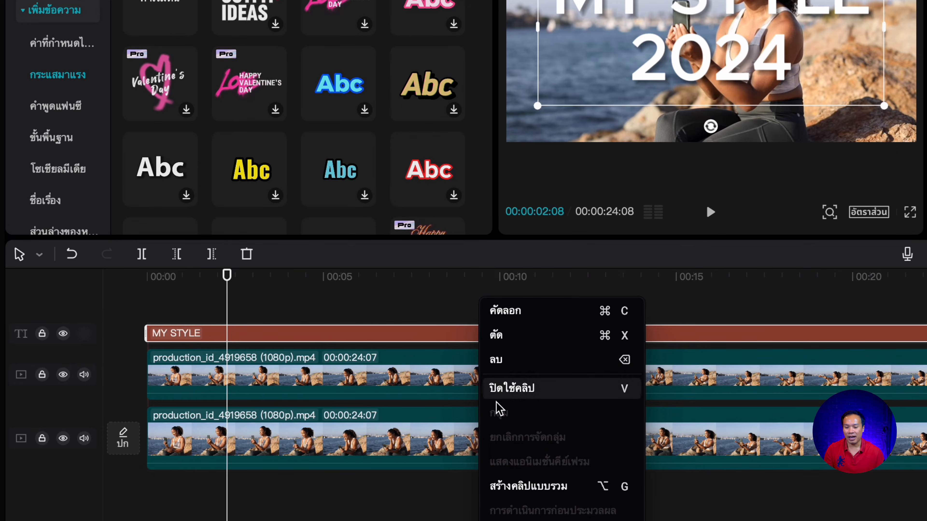
pyautogui.click(546, 487)
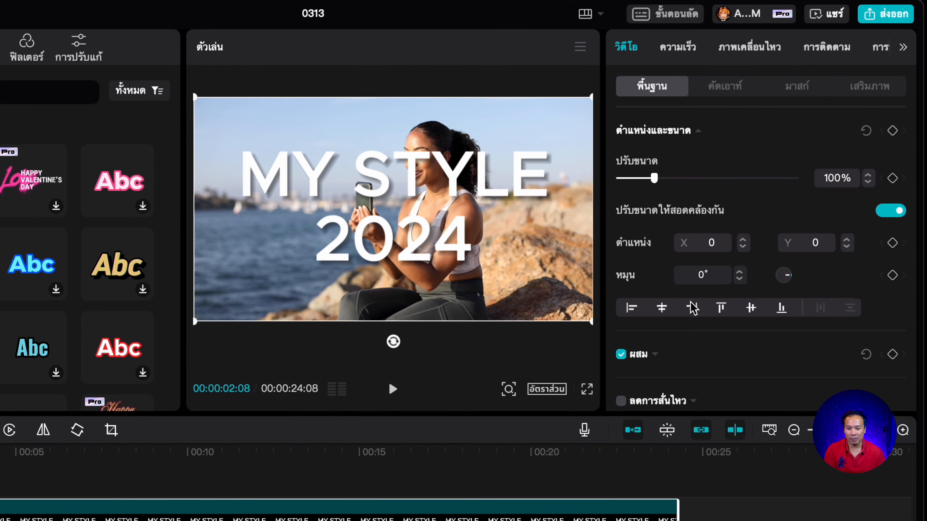
pyautogui.scroll(-5, 693, 306)
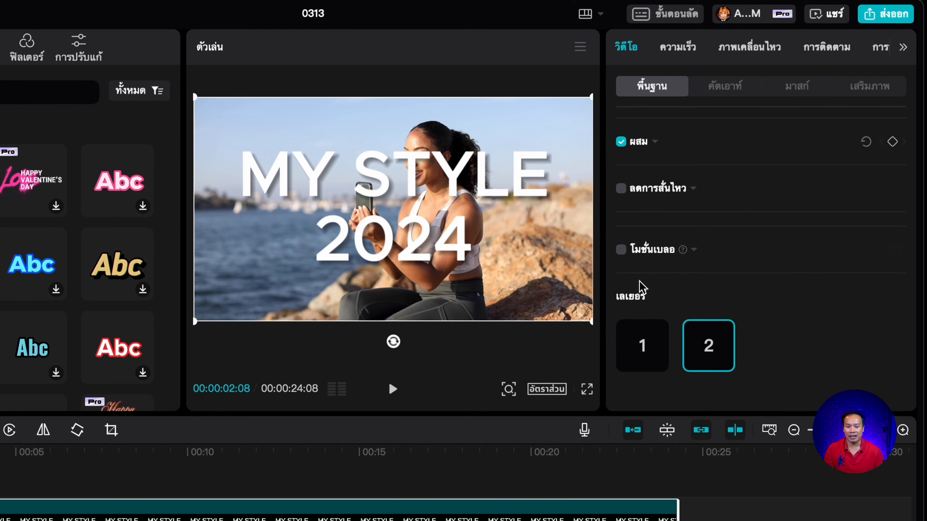
pyautogui.click(638, 350)
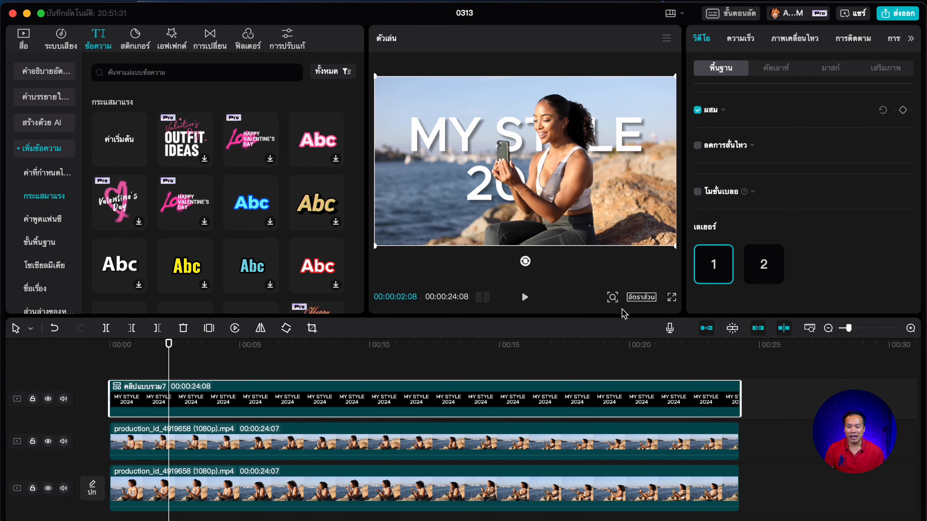
# - Play the composition full screen from the beginning to check the MY STYLE 2024 title behind the woman, and return to the editor
pyautogui.moveTo(169, 344); pyautogui.dragTo(109, 359)
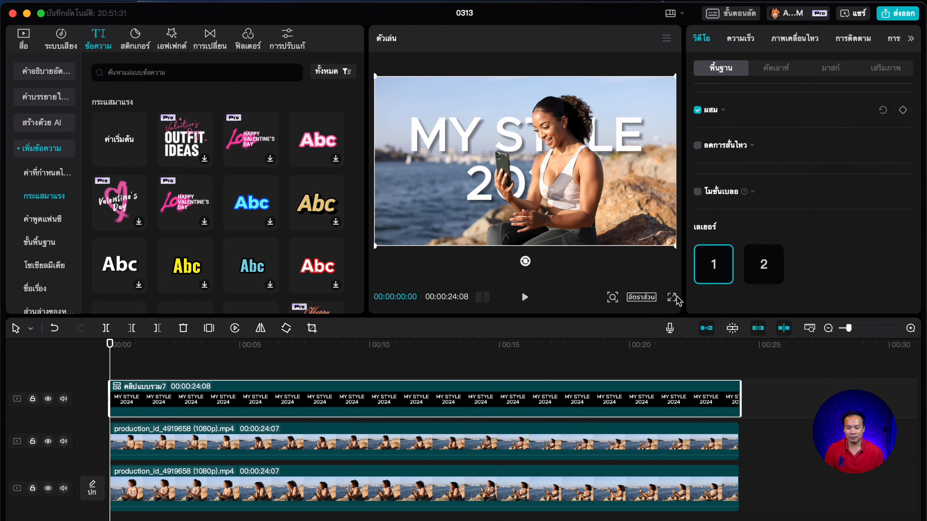
pyautogui.click(671, 297)
pyautogui.press('space')
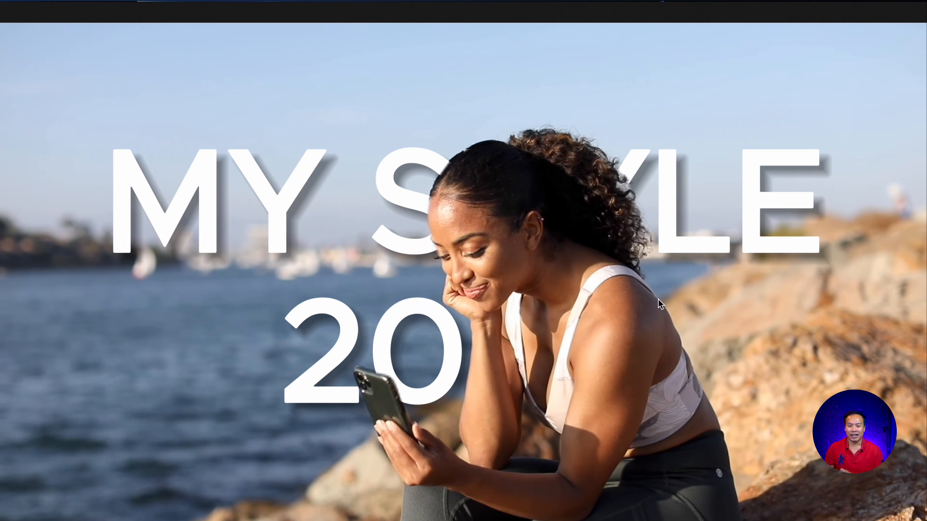
pyautogui.press('space')
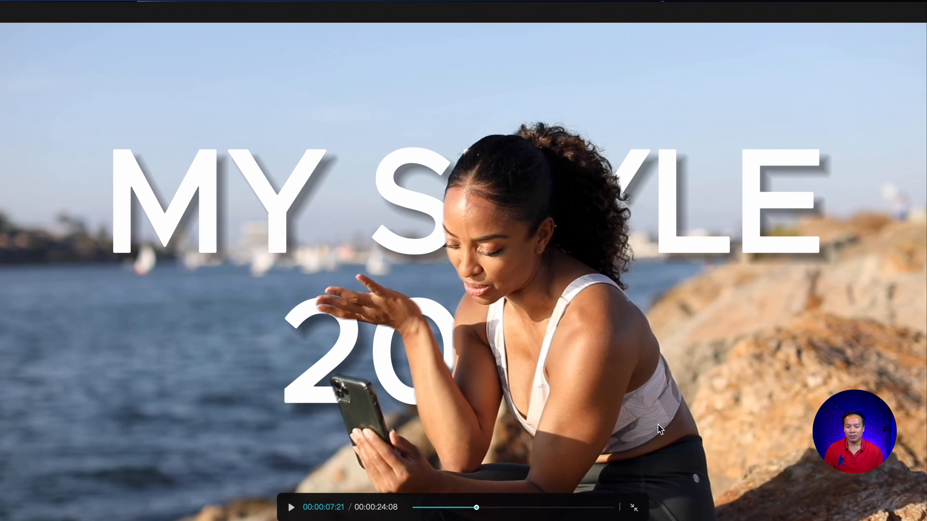
pyautogui.click(635, 512)
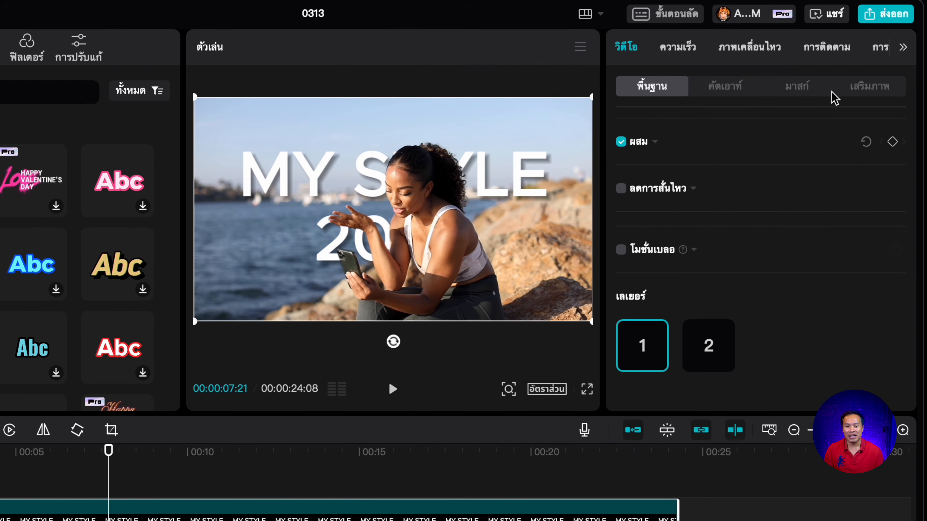
# - Set up the export with the title 2024 and the Desktop as the destination folder
pyautogui.click(883, 16)
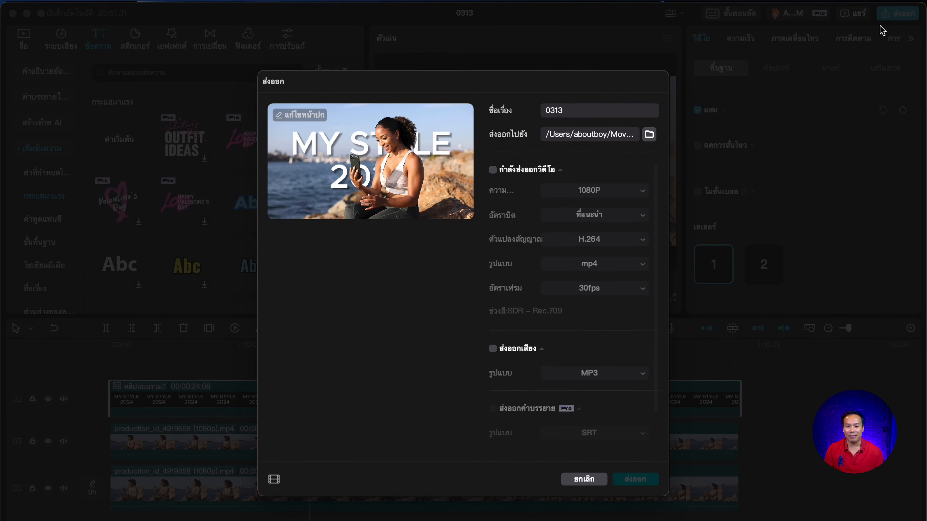
pyautogui.moveTo(594, 109); pyautogui.dragTo(534, 116)
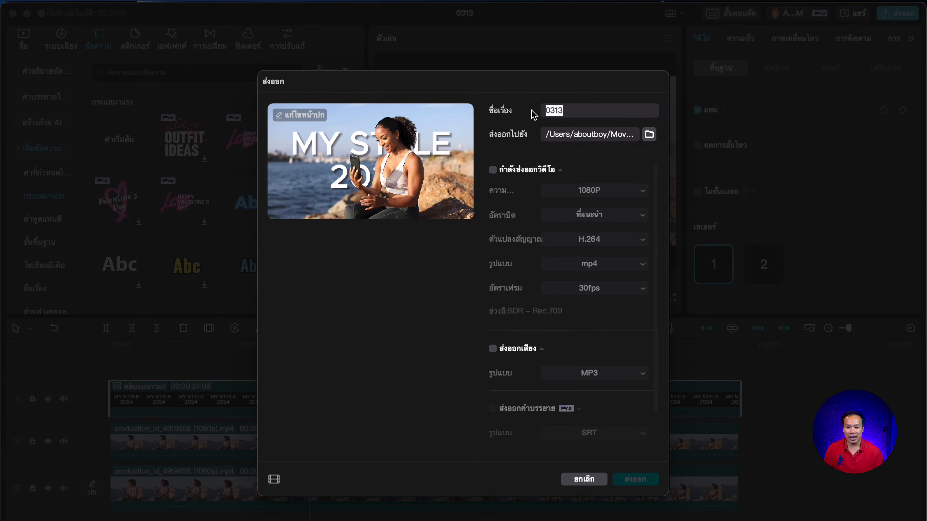
pyautogui.click(648, 134)
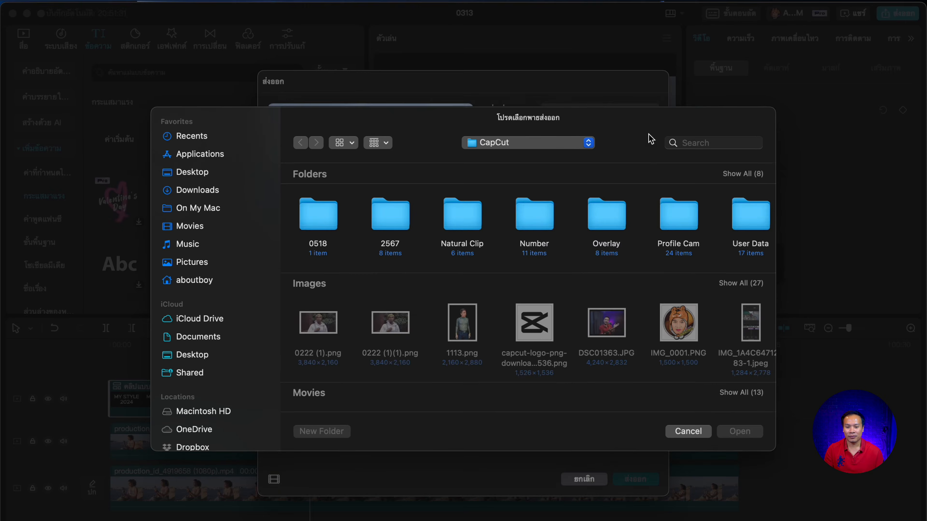
pyautogui.click(739, 437)
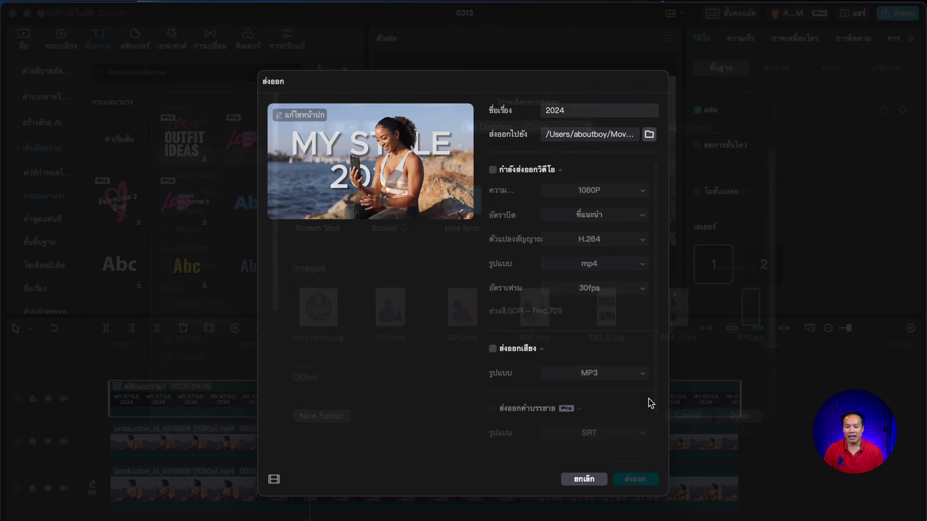
# - Enable video output and export the project as a 1080P H.264 mp4 at 30fps, dismissing the sharing options
pyautogui.click(493, 171)
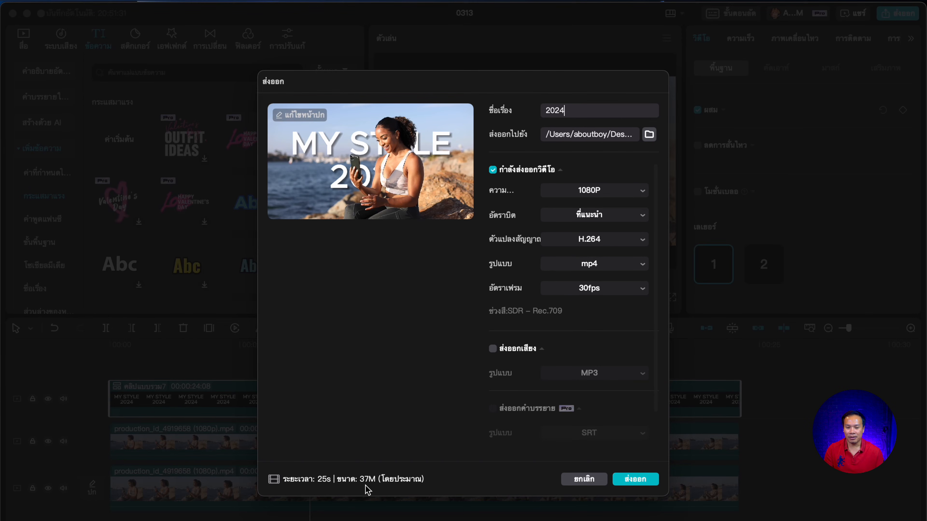
pyautogui.click(636, 480)
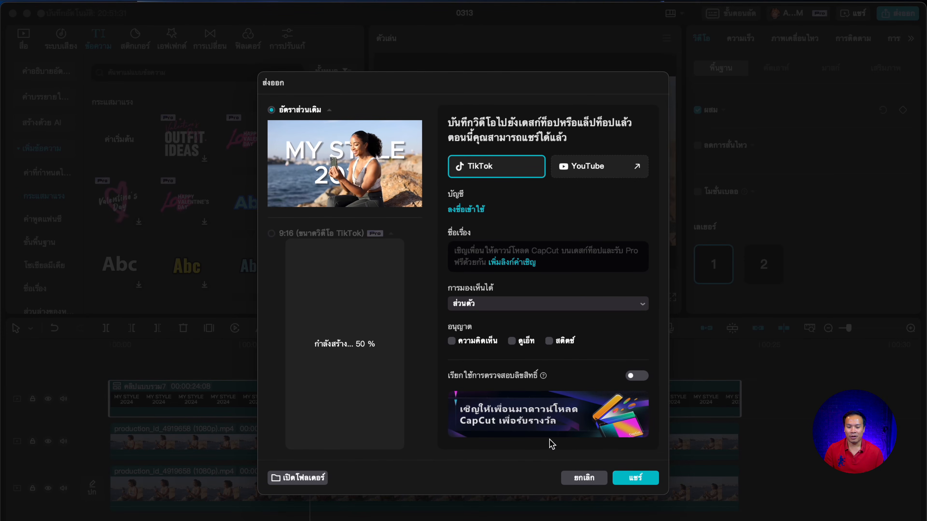
pyautogui.click(587, 481)
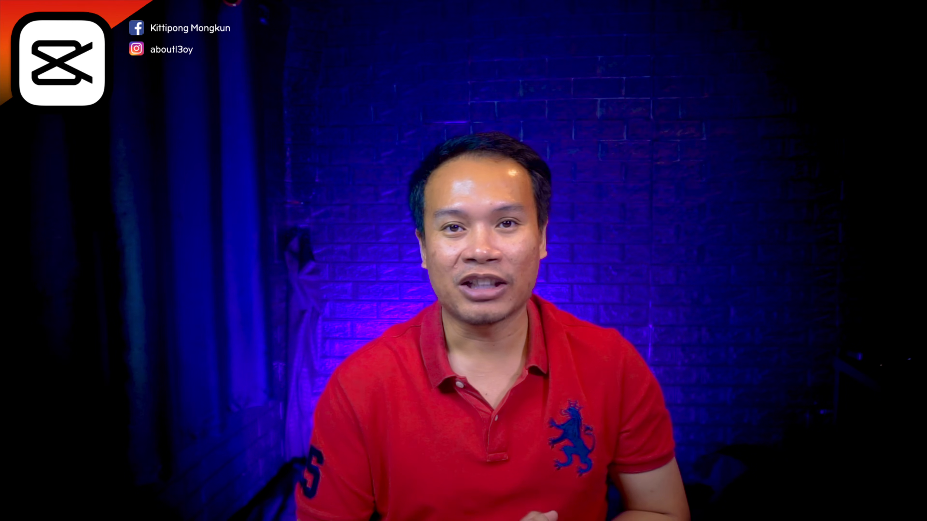